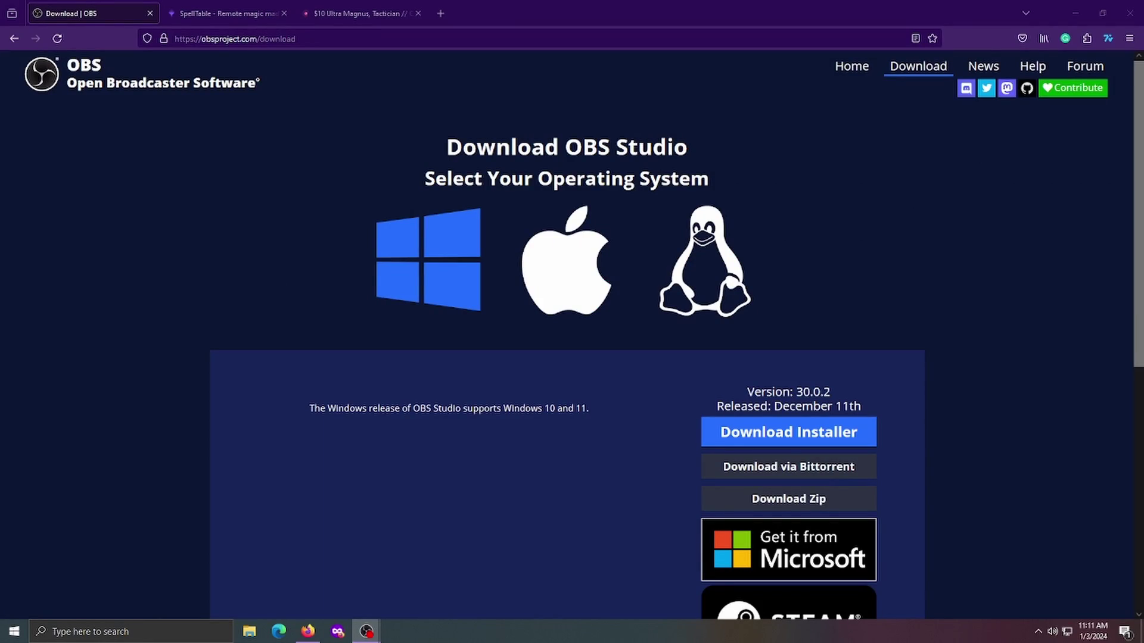
- Compare the macOS, Linux and Windows OBS Studio downloads in Firefox, then switch to OBS
left_click(832, 237)
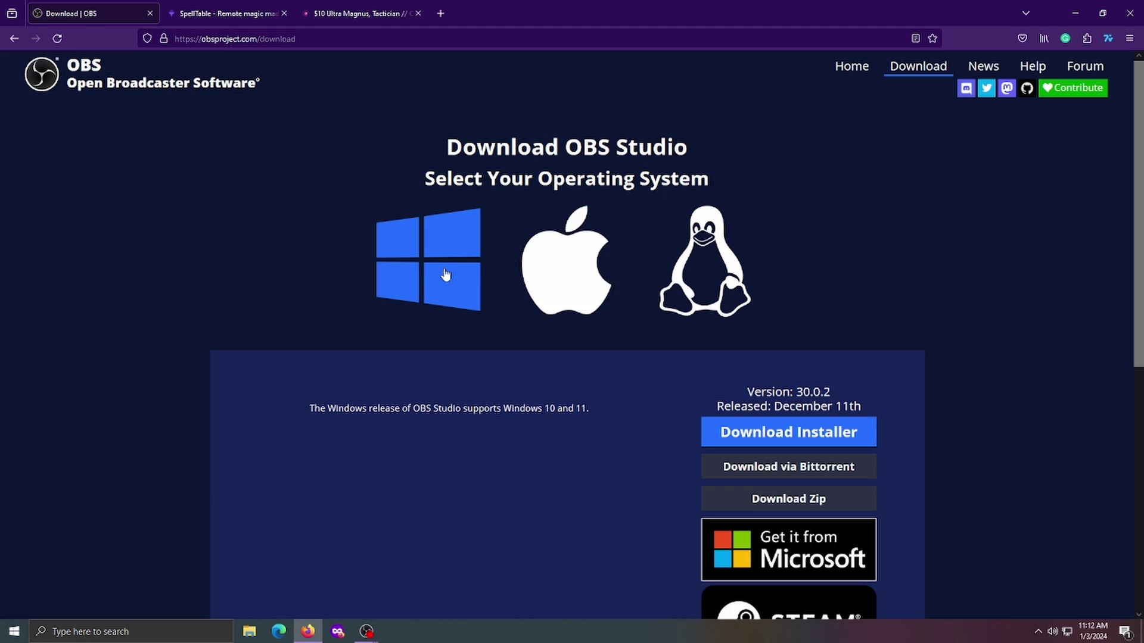
left_click(612, 287)
left_click(701, 282)
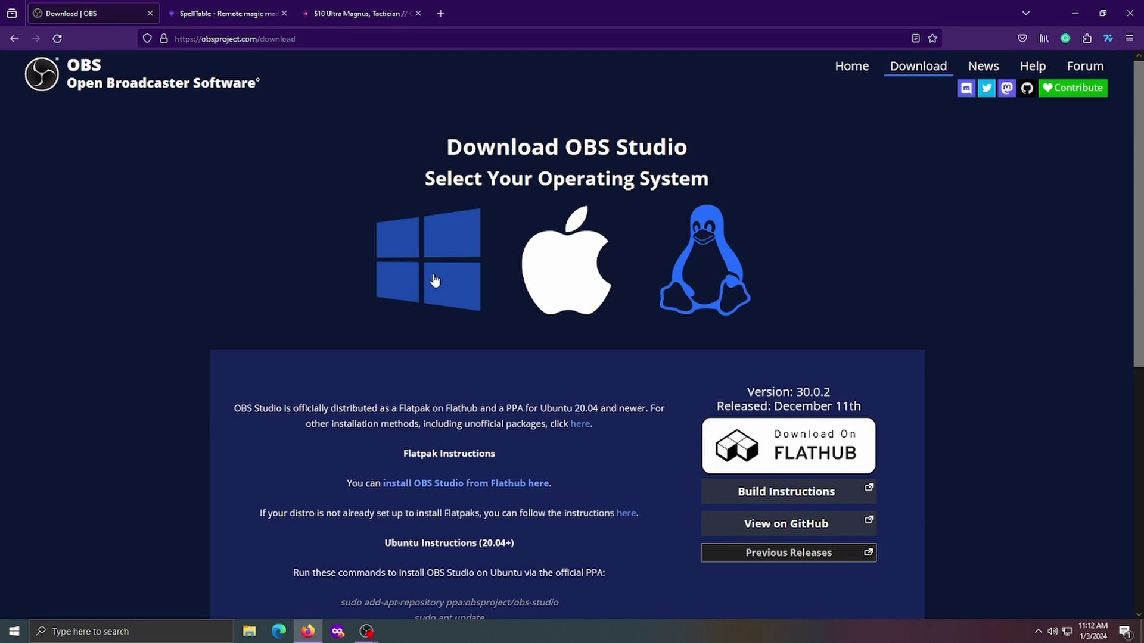
left_click(435, 282)
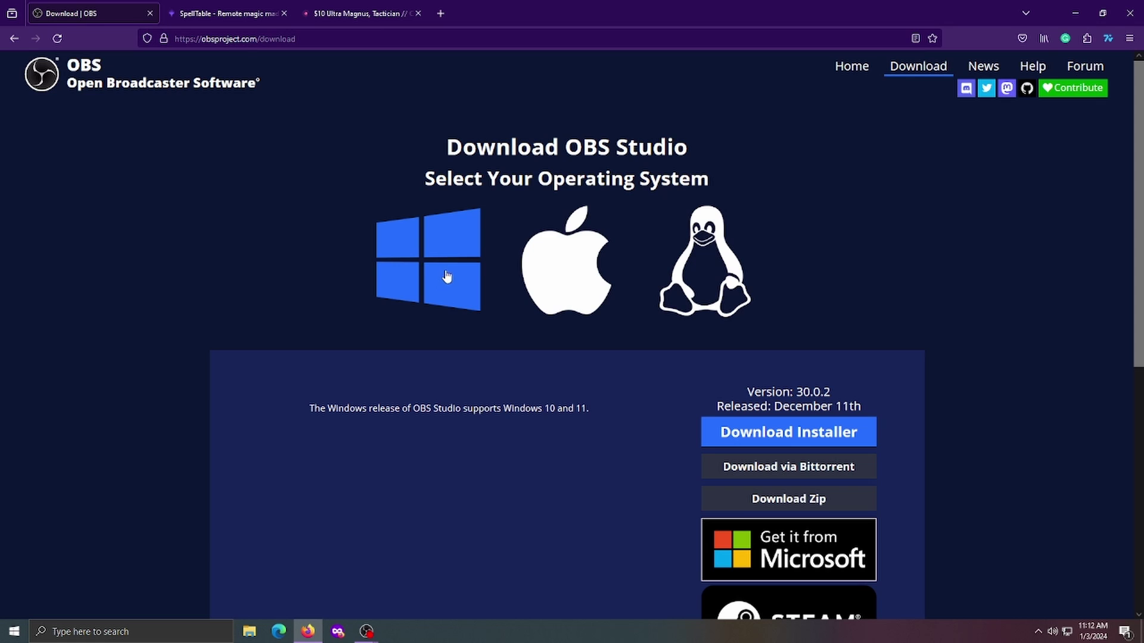
mouse_move(366, 631)
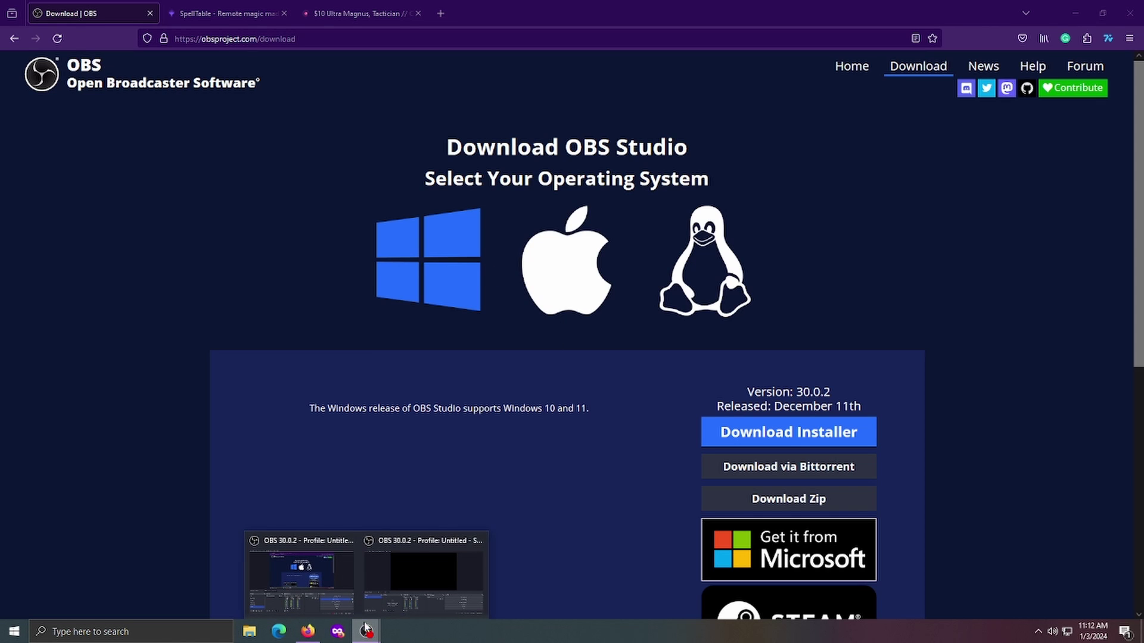
left_click(382, 591)
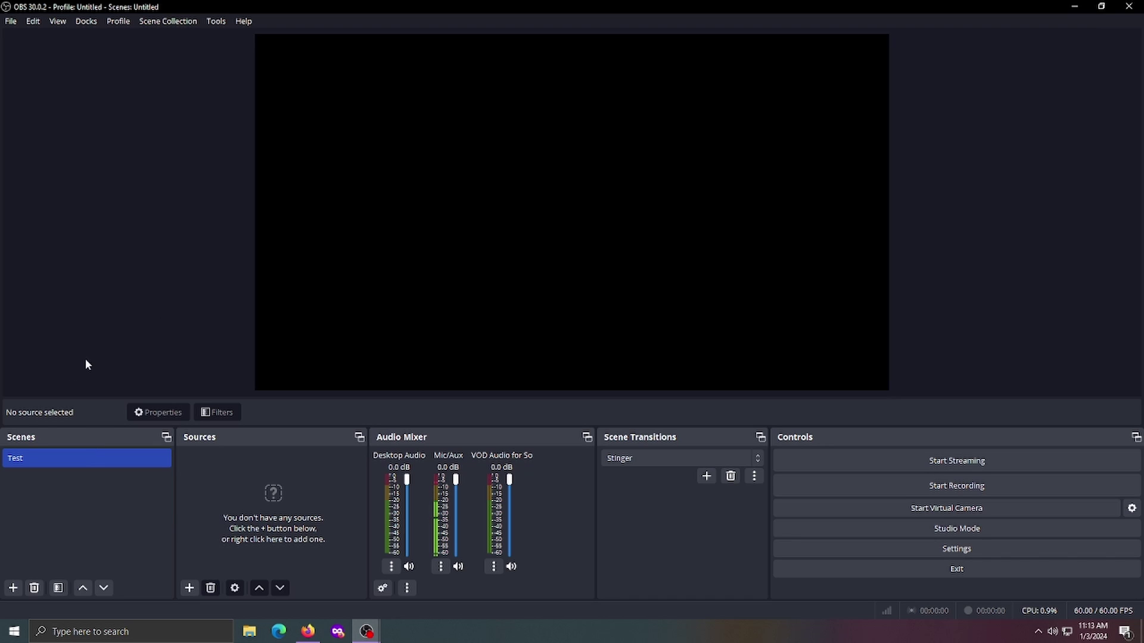
right_click(424, 283)
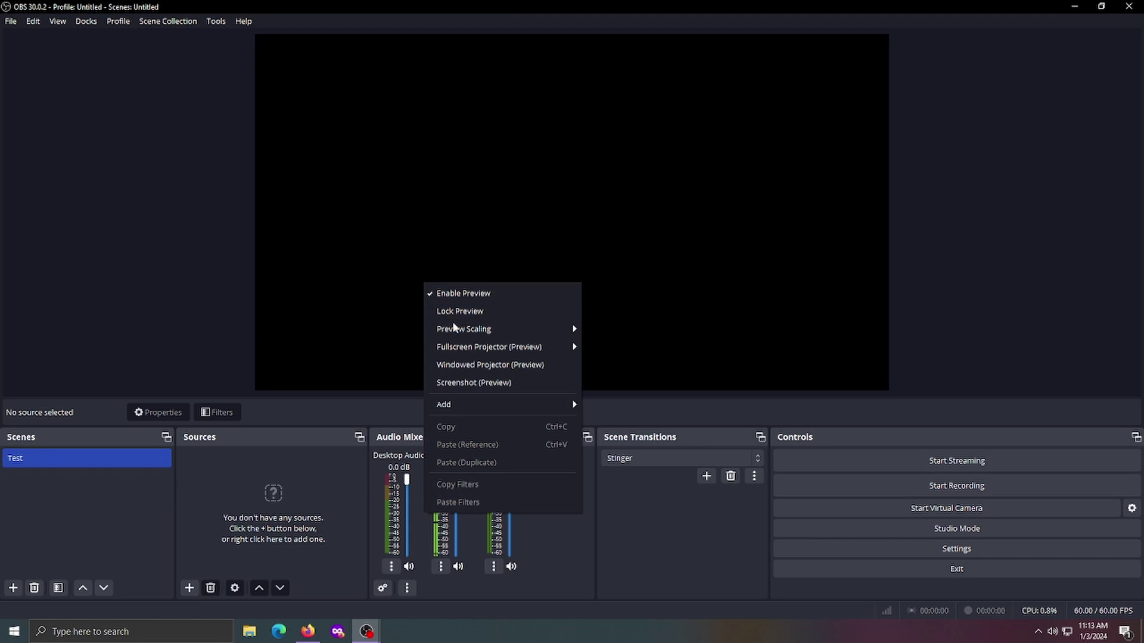
left_click(941, 319)
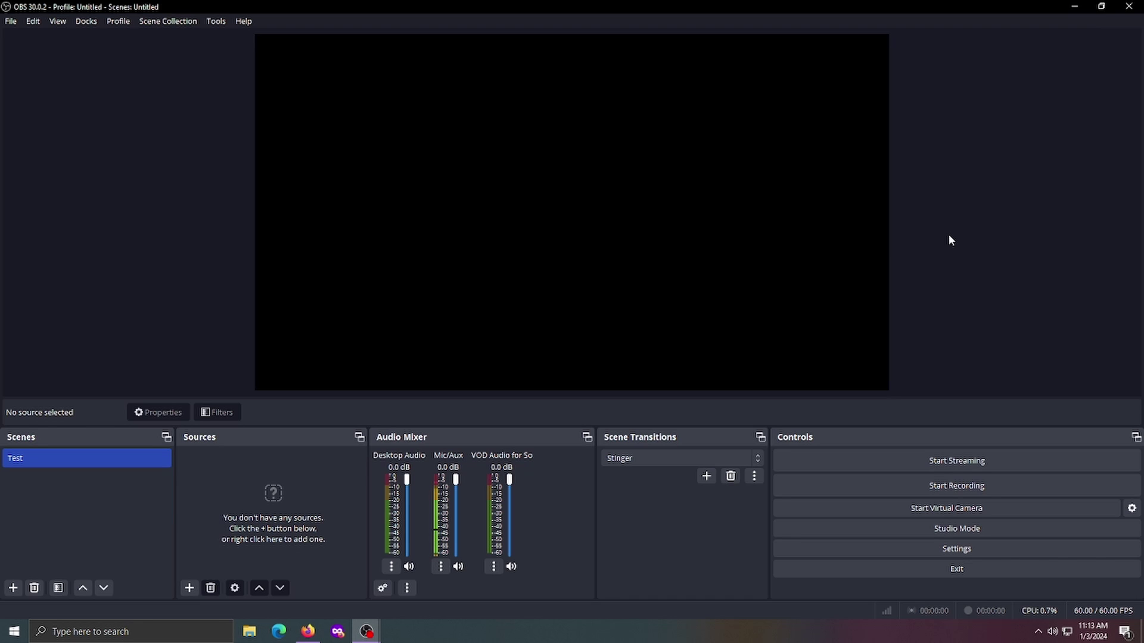
left_click(76, 490)
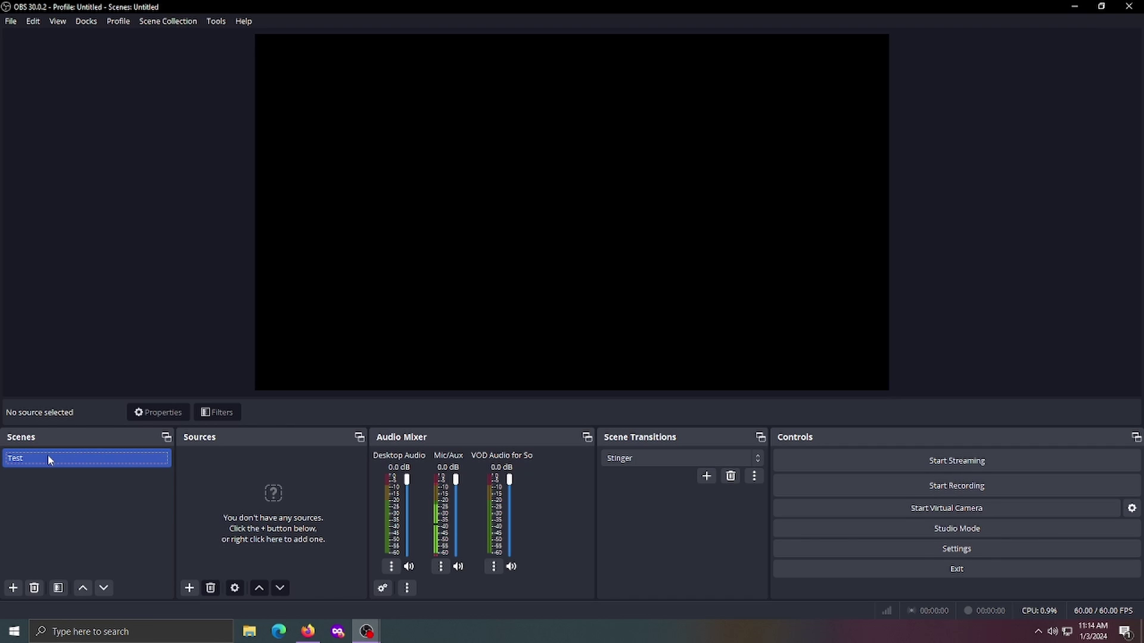
left_click(10, 589)
key("BackSpace")
type("MOx")
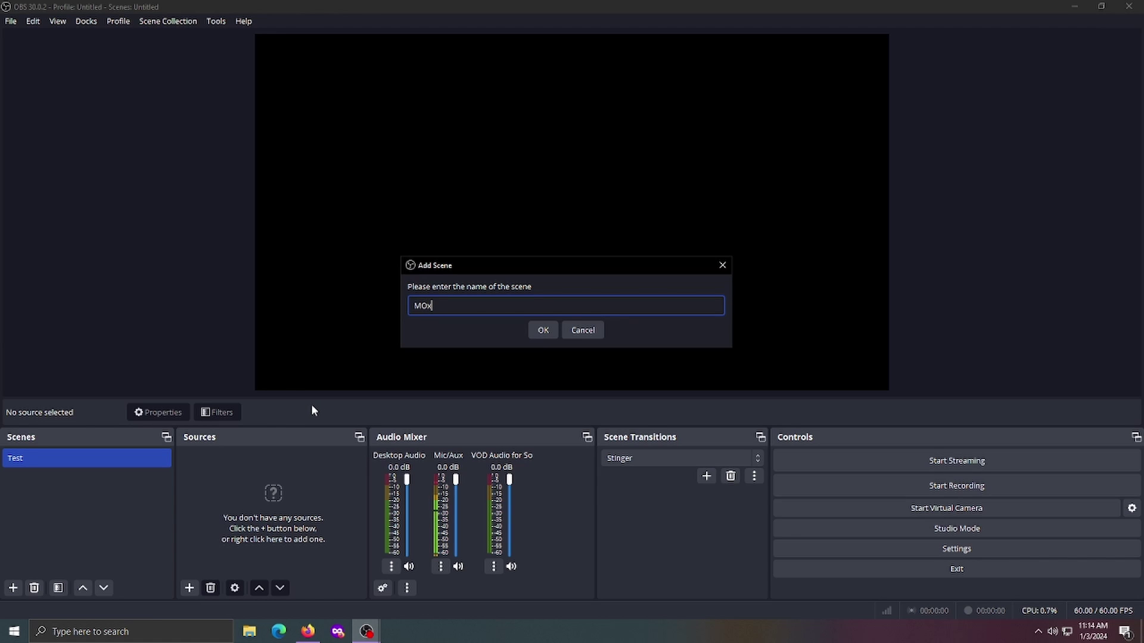
key("BackSpace")
type("Yout")
key("BackSpace")
key("BackSpace")
key("BackSpace")
key("BackSpace")
left_click(584, 330)
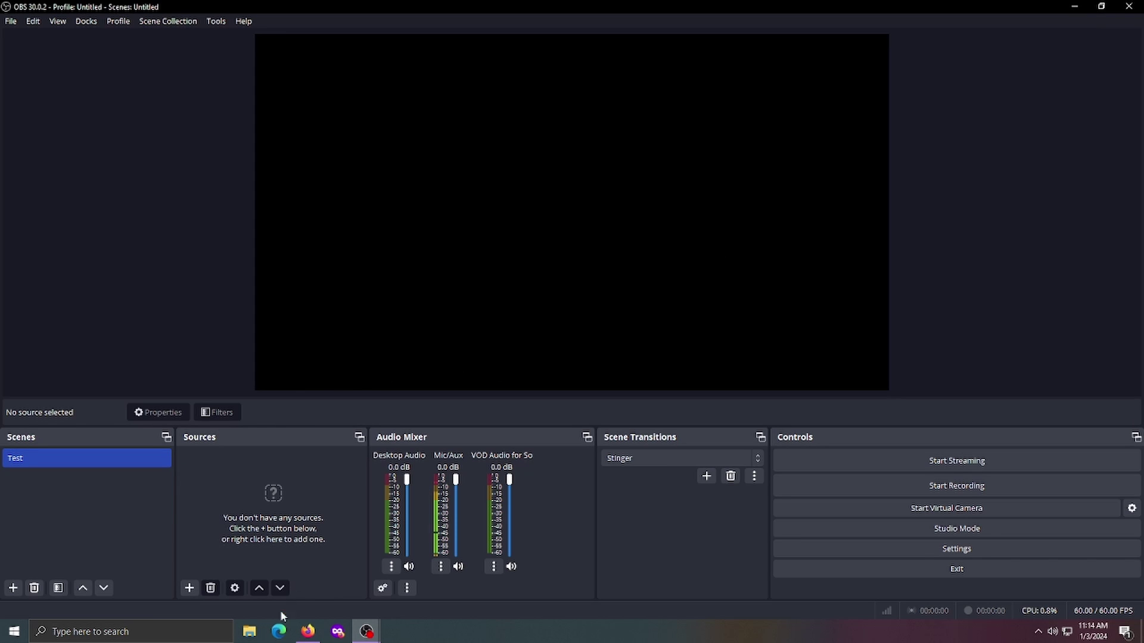
left_click(308, 631)
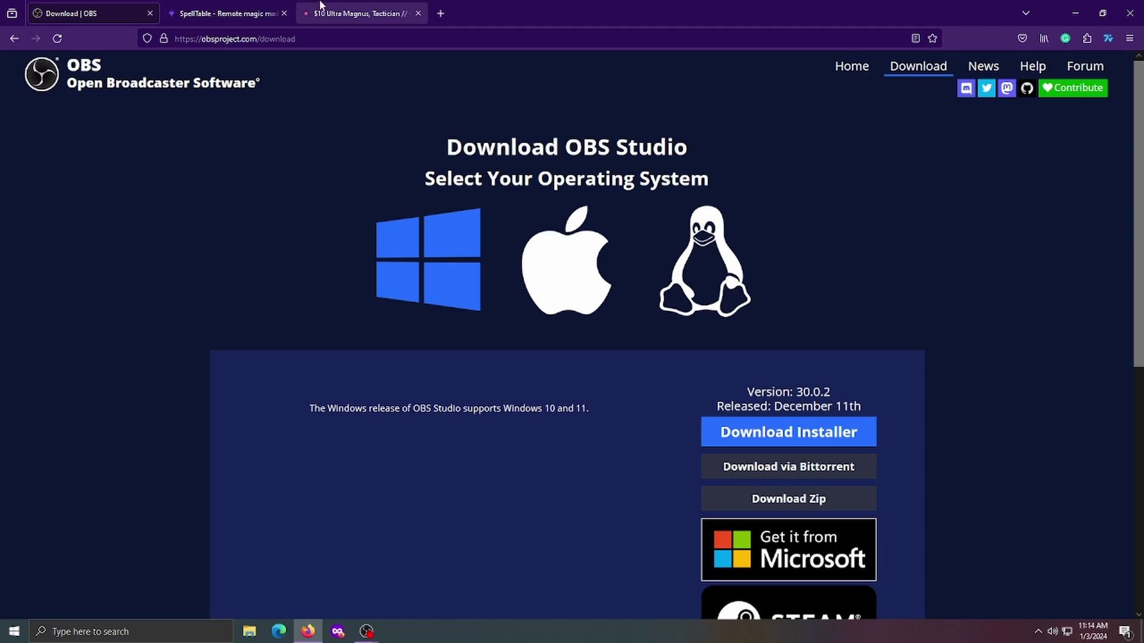
left_click(320, 7)
mouse_move(366, 632)
left_click(399, 588)
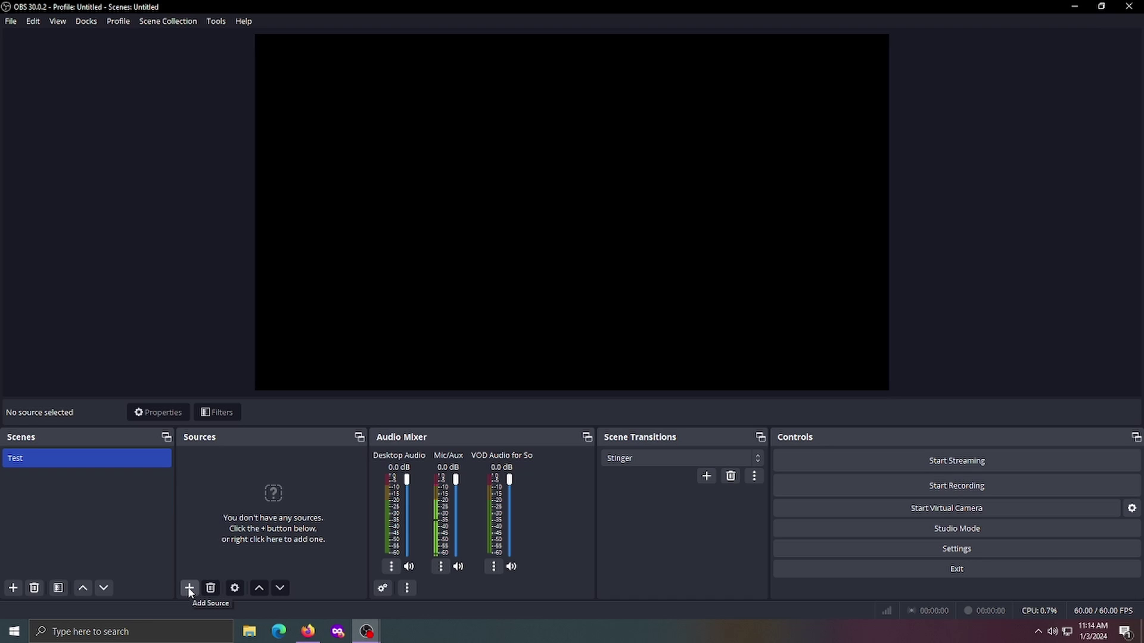
- Add a new Window Capture source named 'Moxfield' to the Test scene
left_click(189, 589)
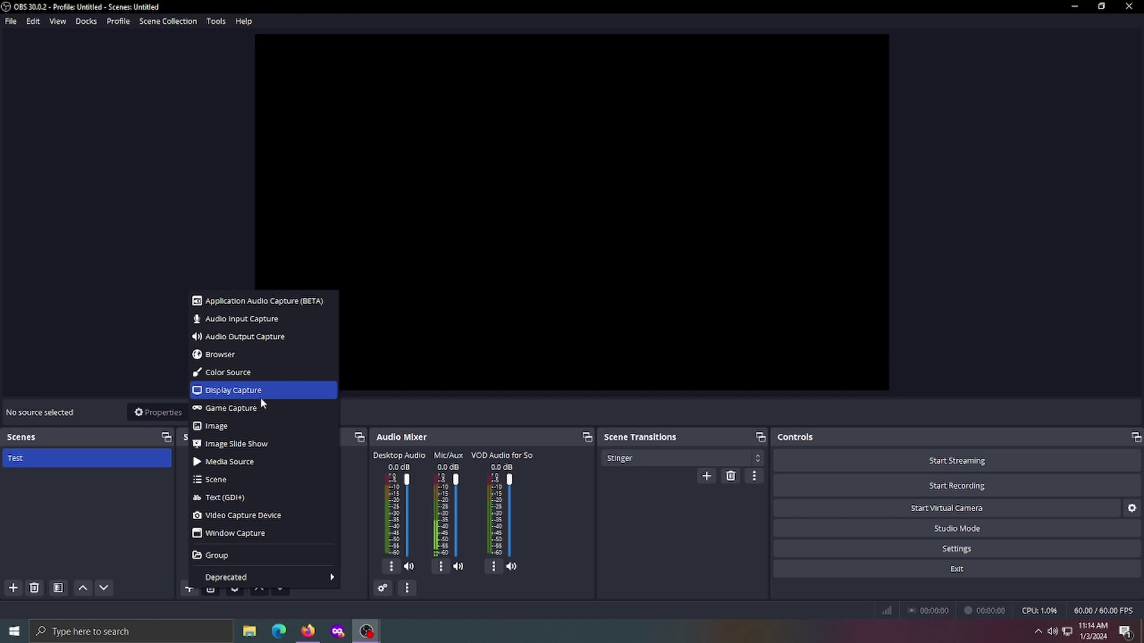
left_click(254, 536)
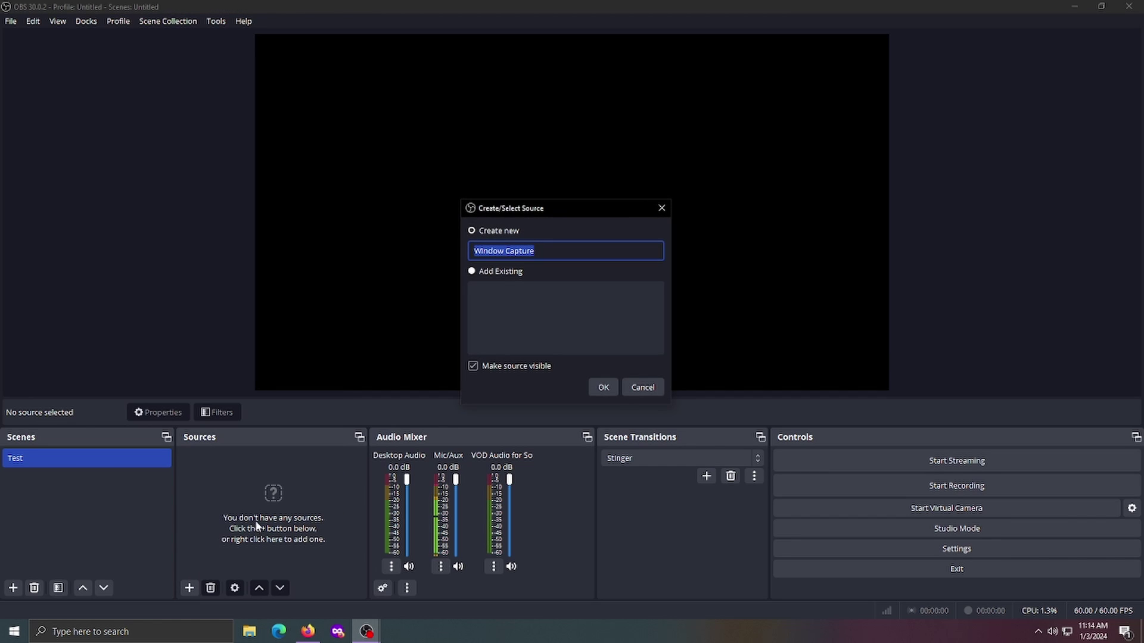
key("BackSpace")
type("Mou")
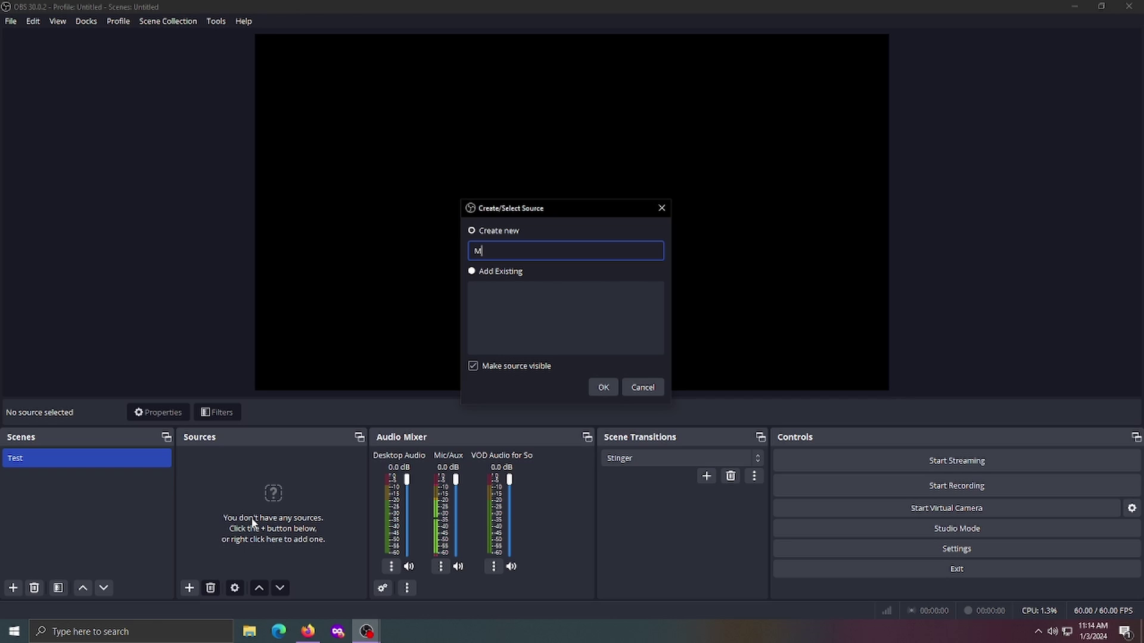
key("BackSpace")
key("BackSpace")
type("oxfield")
key("Return")
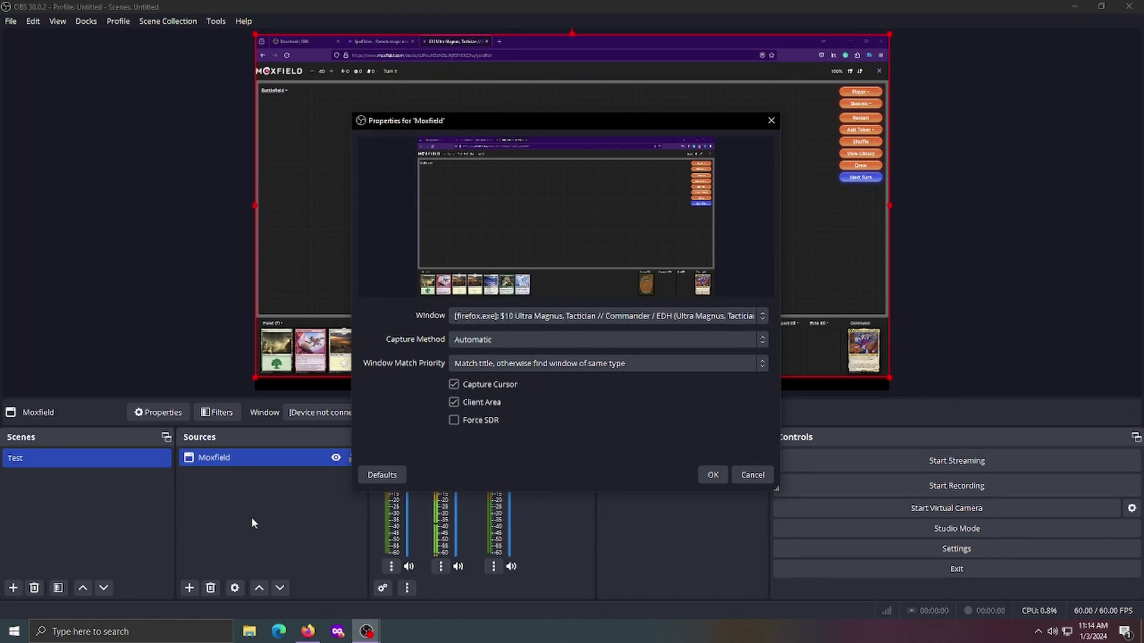
- Set the Moxfield source to capture the firefox.exe Moxfield window
left_click(659, 315)
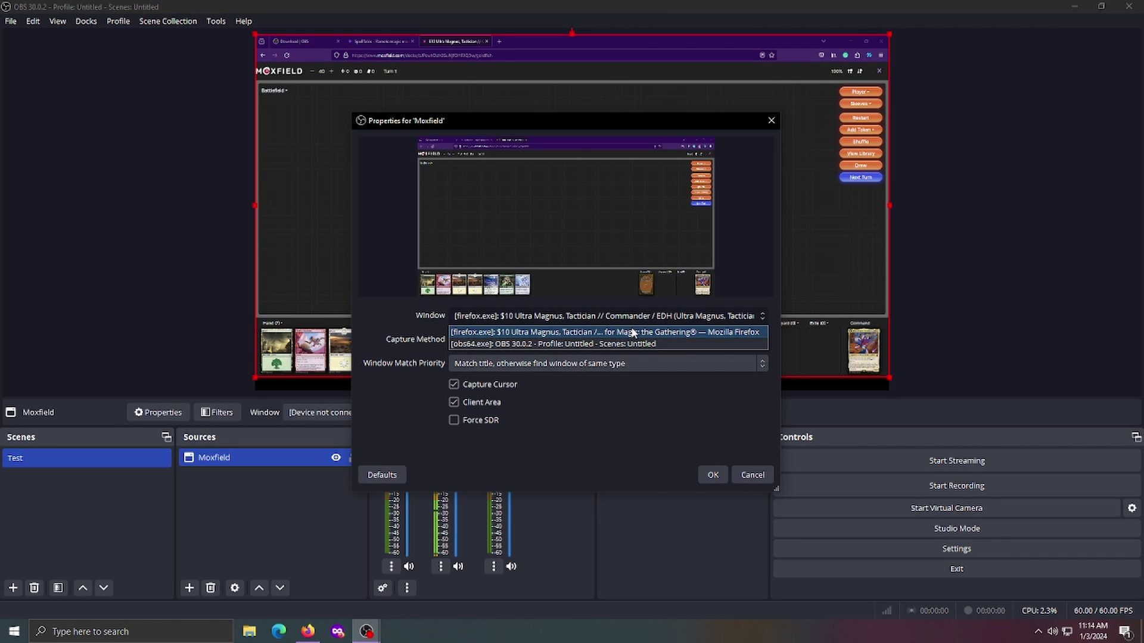
left_click(630, 331)
left_click(713, 474)
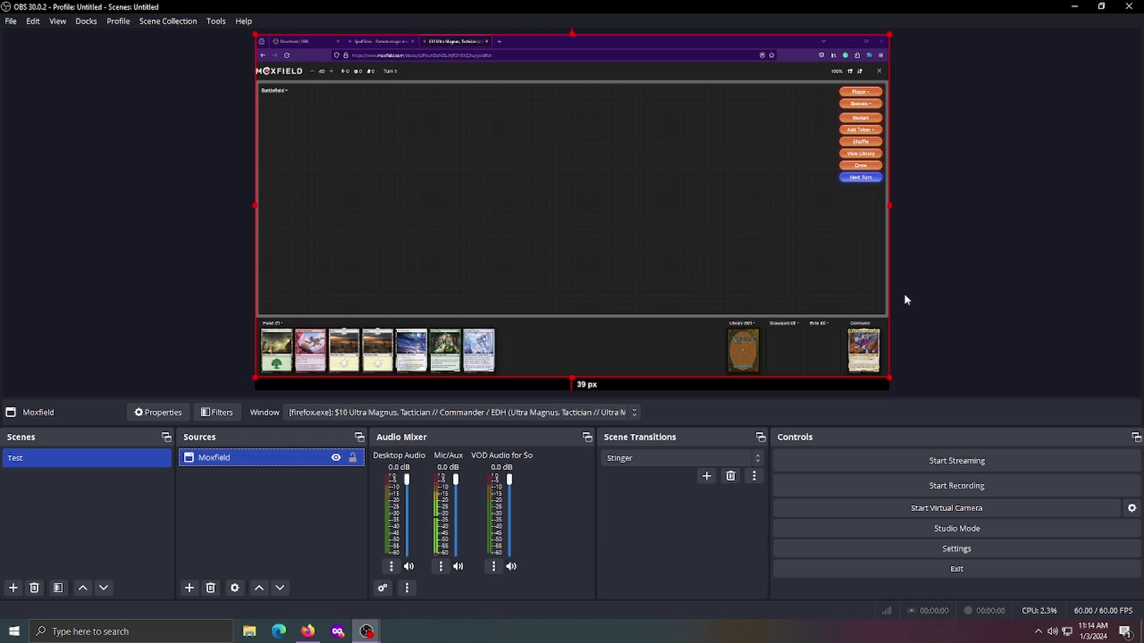
- Select the Moxfield capture in the preview and sources list, and open its context menu
right_click(676, 273)
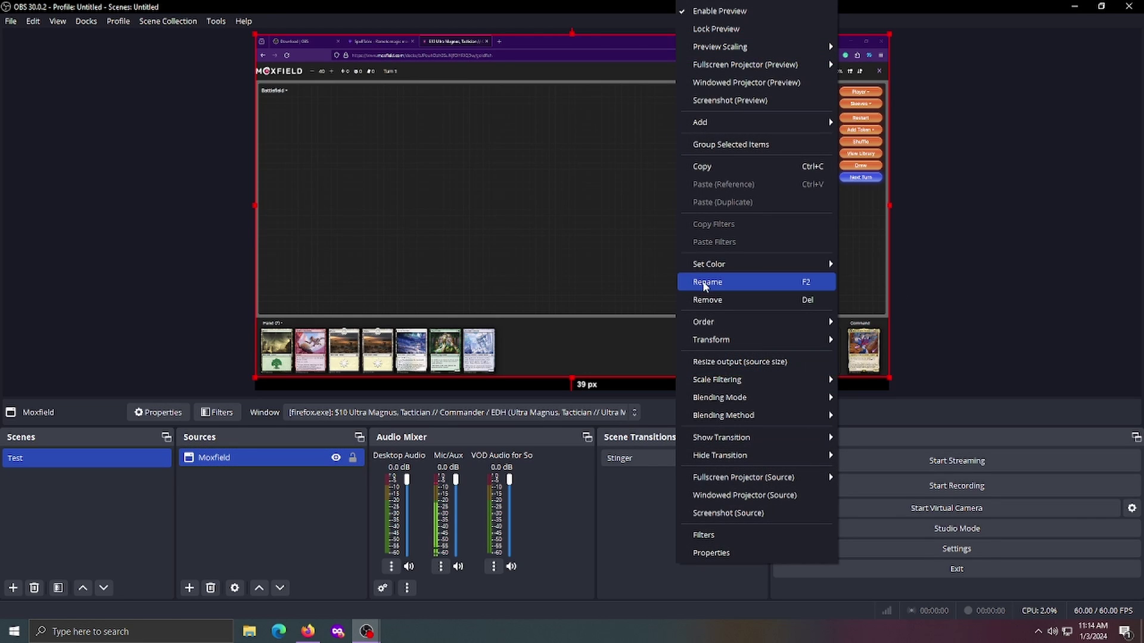
left_click(928, 297)
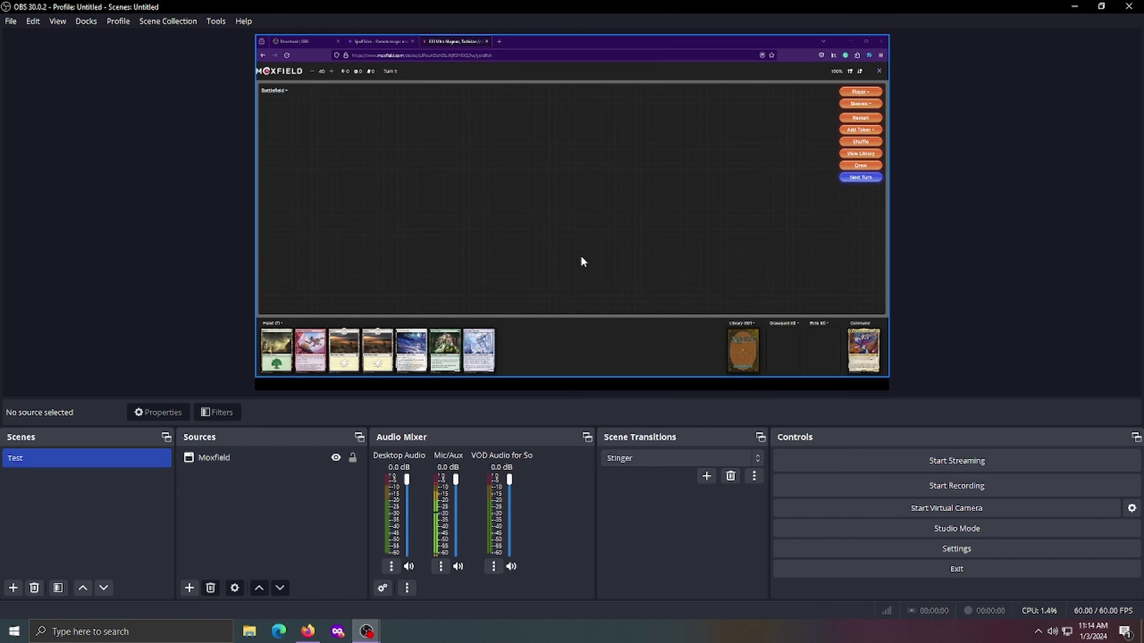
right_click(581, 256)
left_click(545, 231)
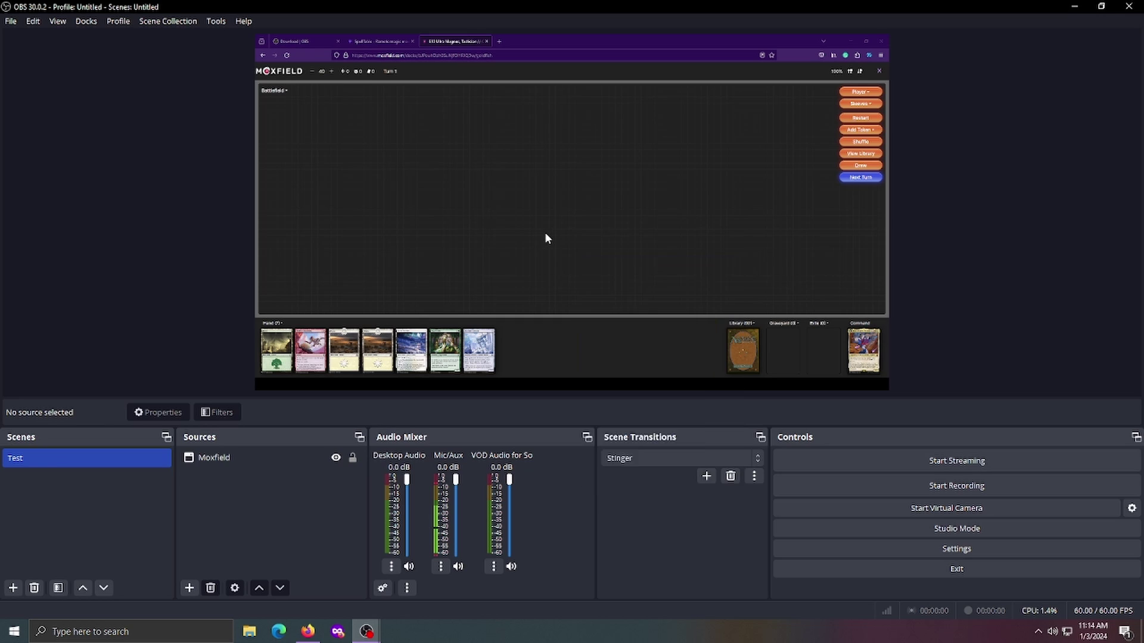
left_click(552, 230)
left_click(267, 464)
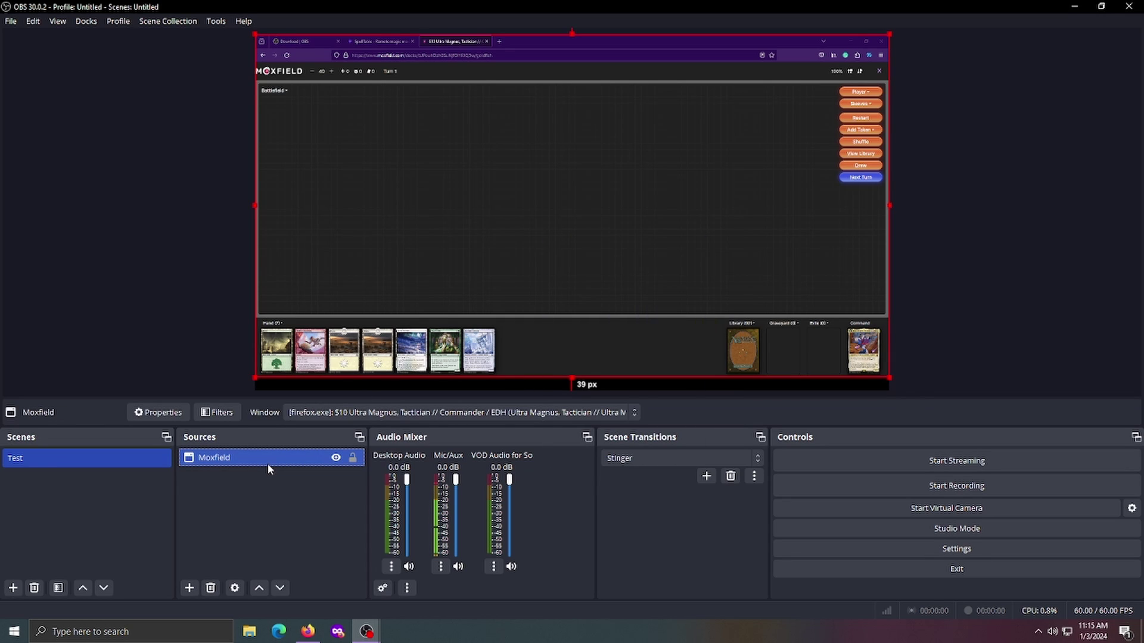
right_click(532, 206)
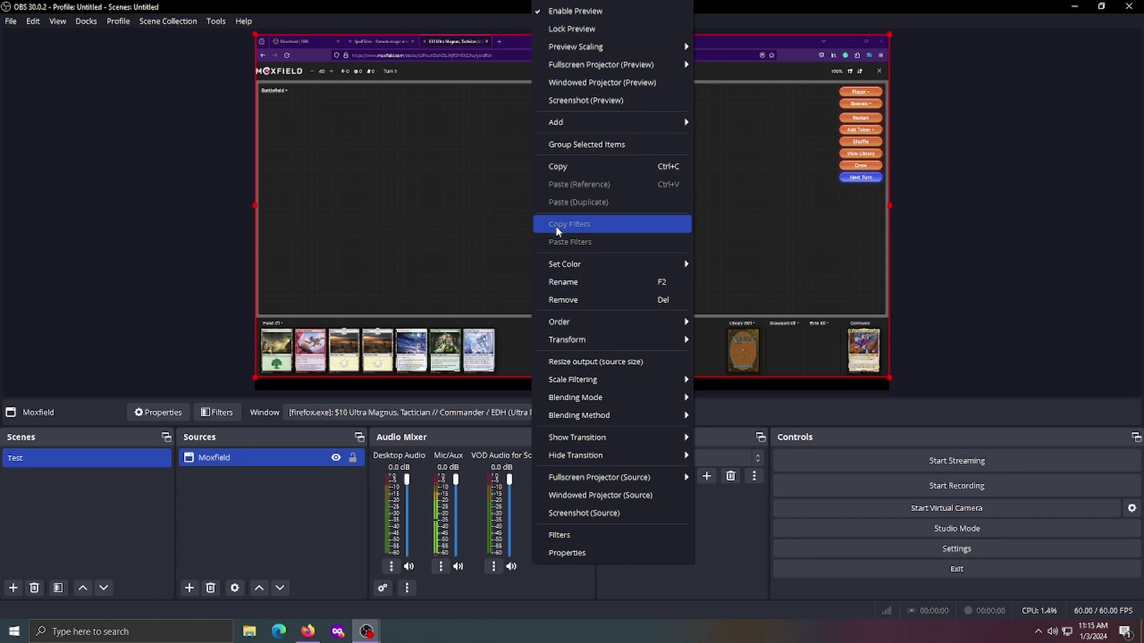
- Resize the Moxfield capture to 1920×1080 px in Edit Transform, then make Firefox fullscreen with F11
mouse_move(597, 341)
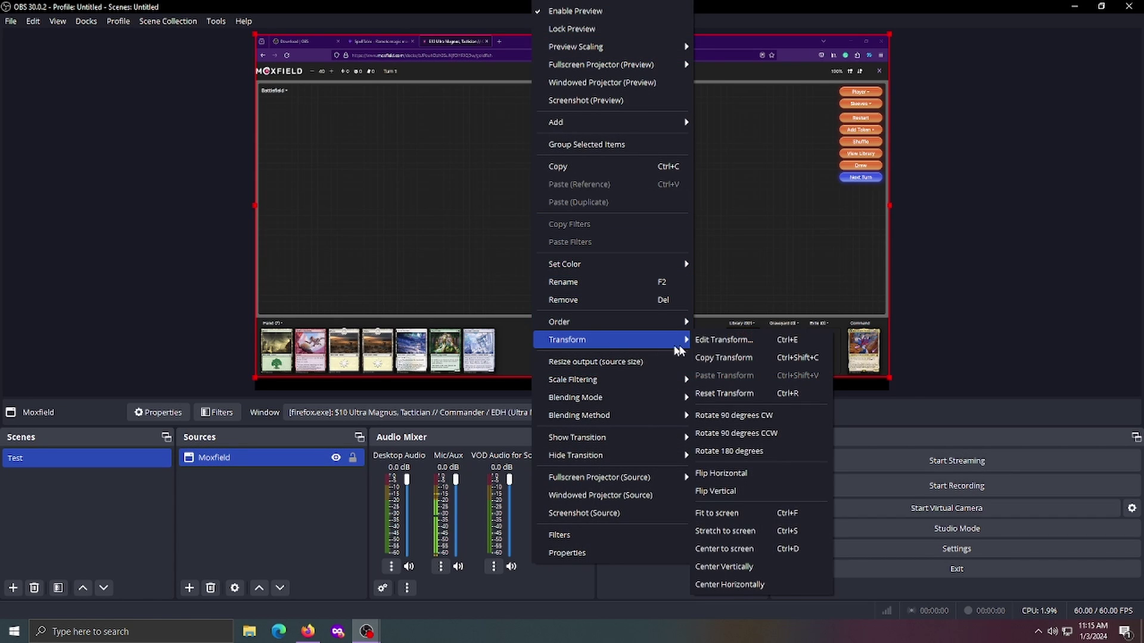
left_click(743, 347)
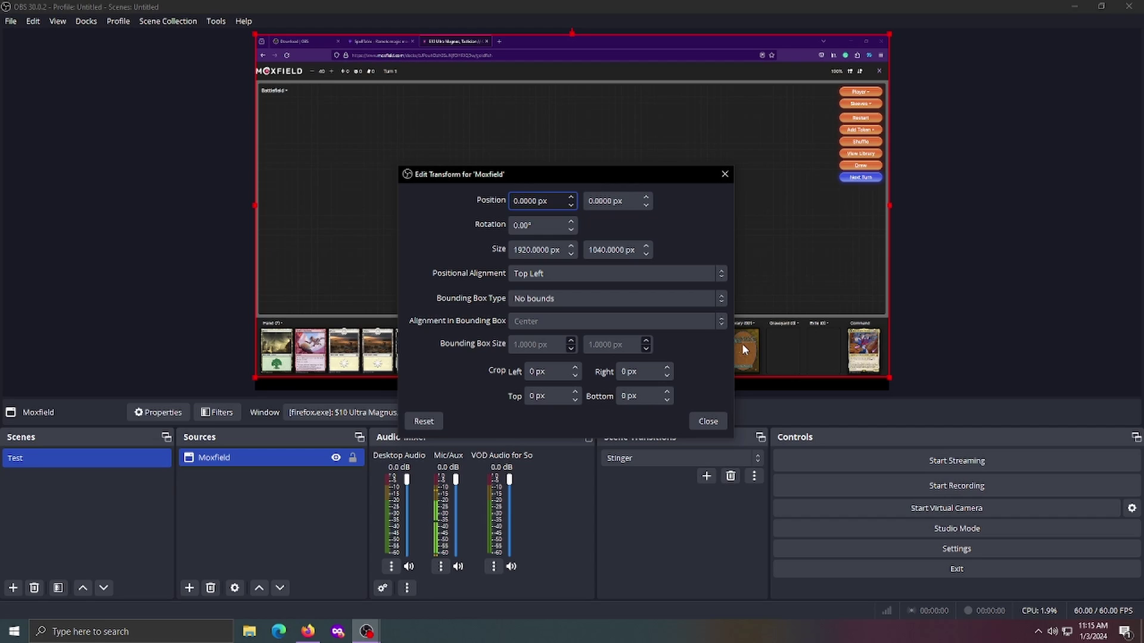
left_click_drag(576, 178, 889, 185)
left_click(959, 253)
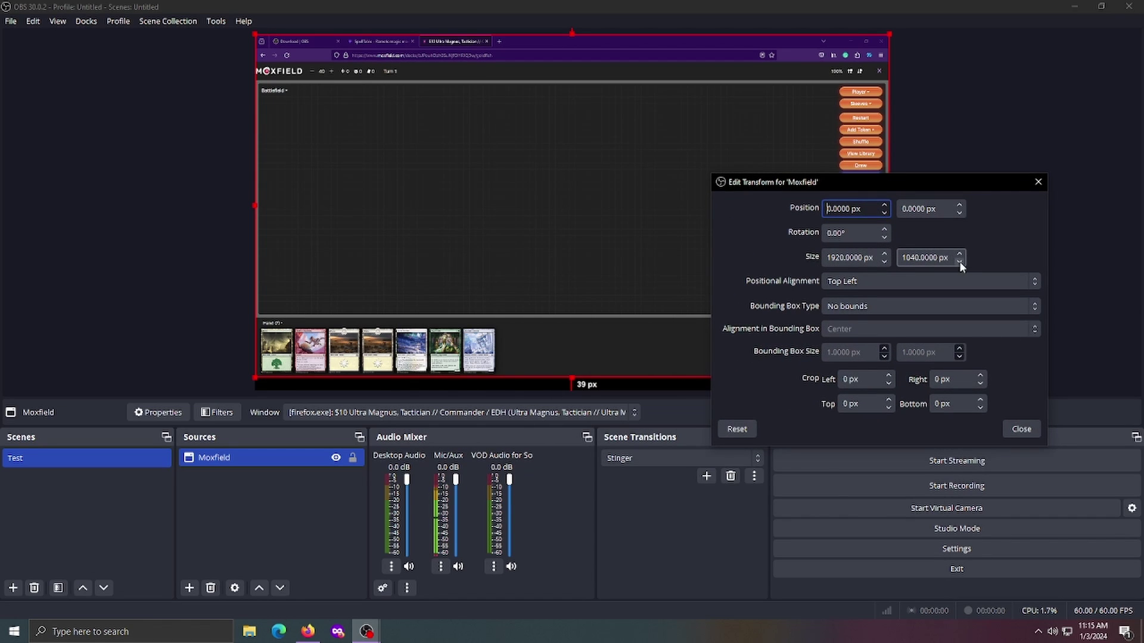
left_click(959, 254)
left_click(959, 253)
left_click(960, 253)
left_click(959, 254)
left_click(960, 254)
left_click(960, 254)
left_click(960, 254)
left_click(960, 254)
left_click(960, 254)
left_click(960, 254)
left_click(960, 254)
left_click(960, 254)
left_click(960, 254)
left_click(959, 262)
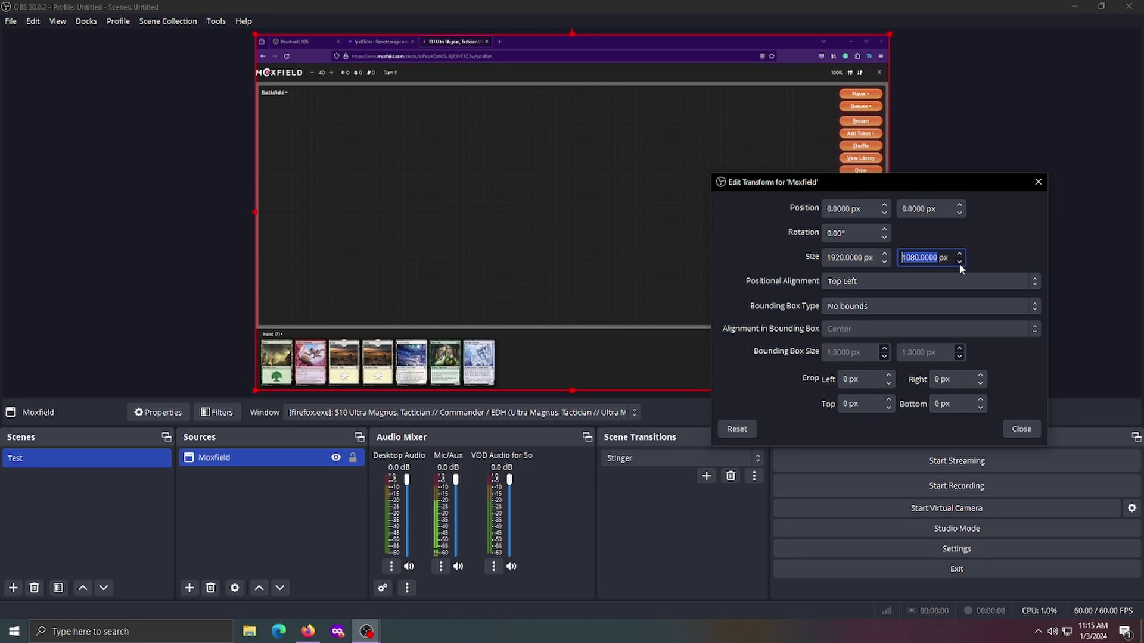
left_click(1020, 430)
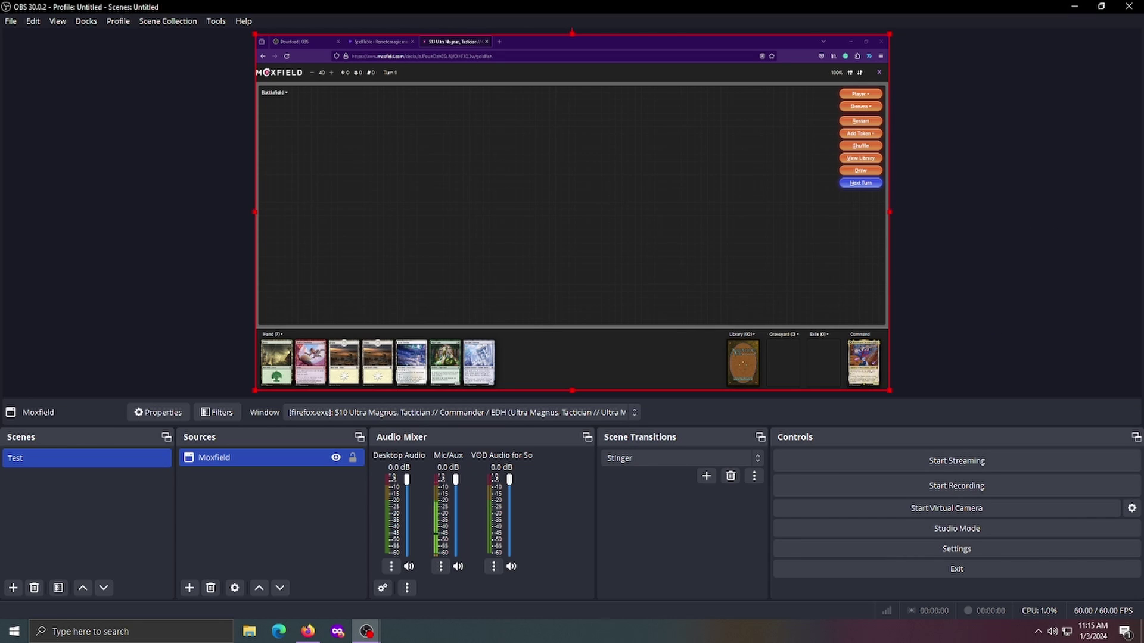
key("alt+Tab")
key("F11")
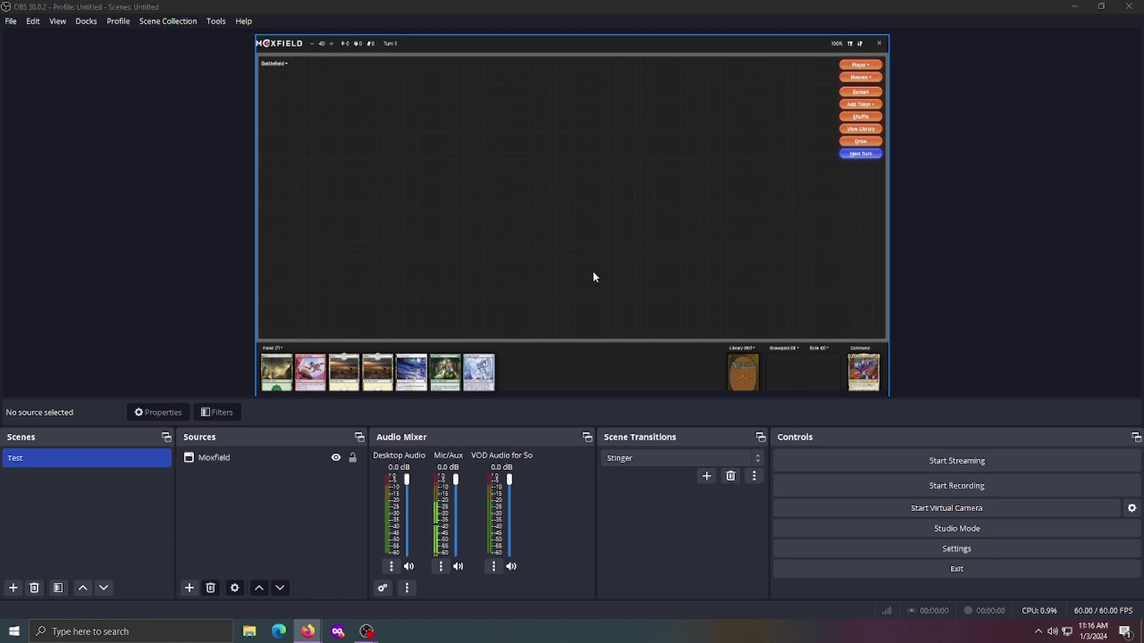
- Scale the Moxfield capture up from its top-right handle and shift it down to frame the battlefield
left_click(593, 276)
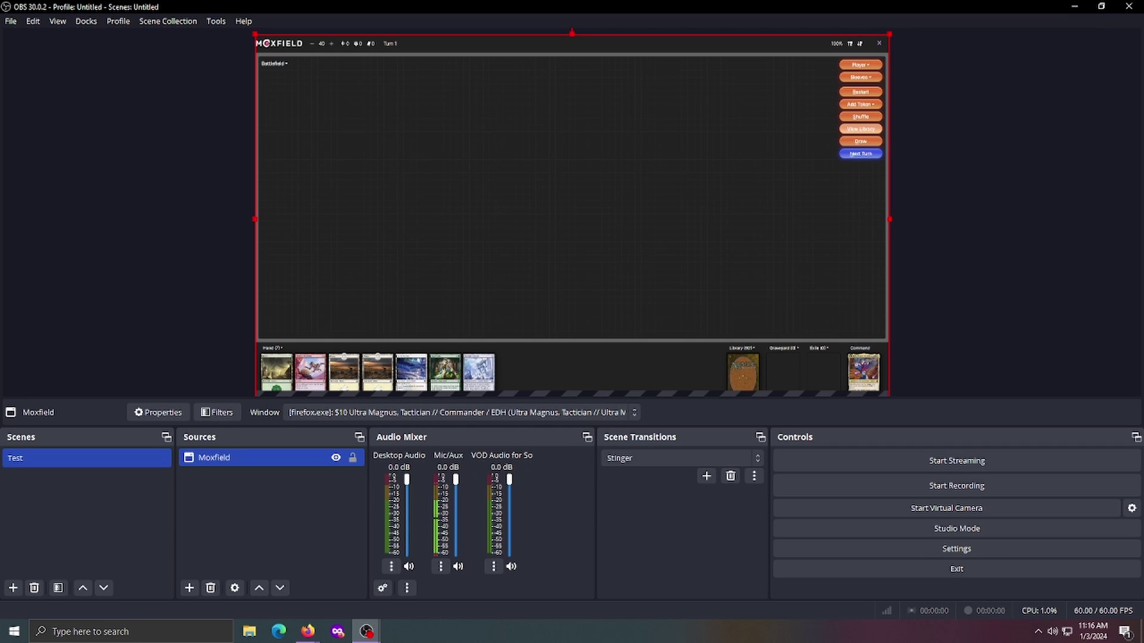
left_click(860, 128)
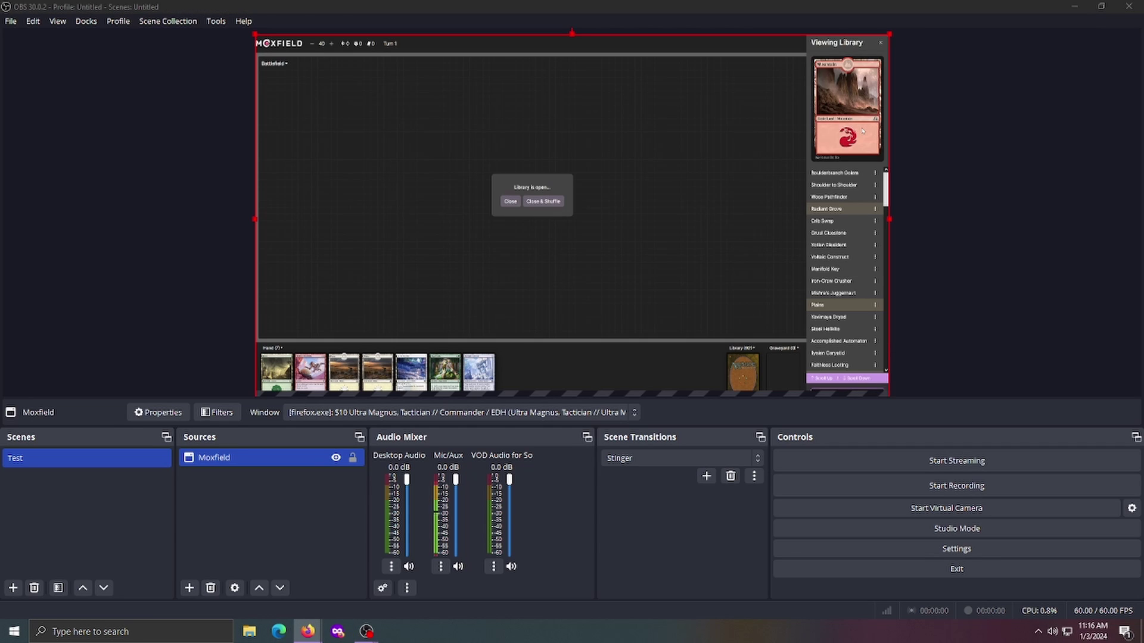
left_click(892, 31)
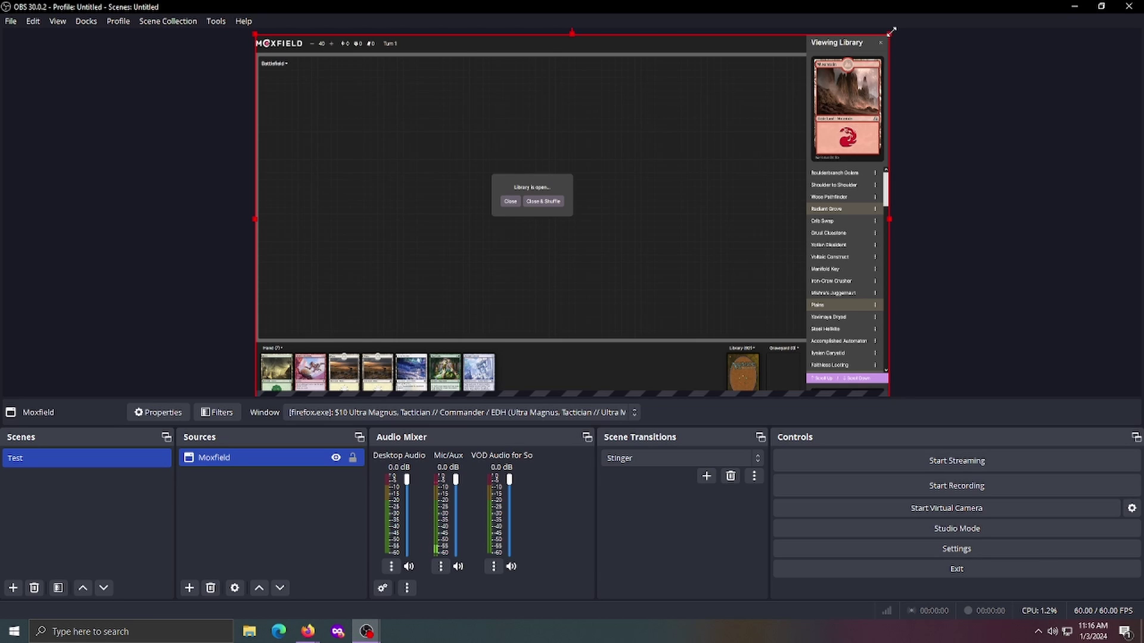
left_click(892, 31)
left_click(875, 54)
left_click_drag(887, 34, 1069, 14)
left_click_drag(785, 158, 780, 215)
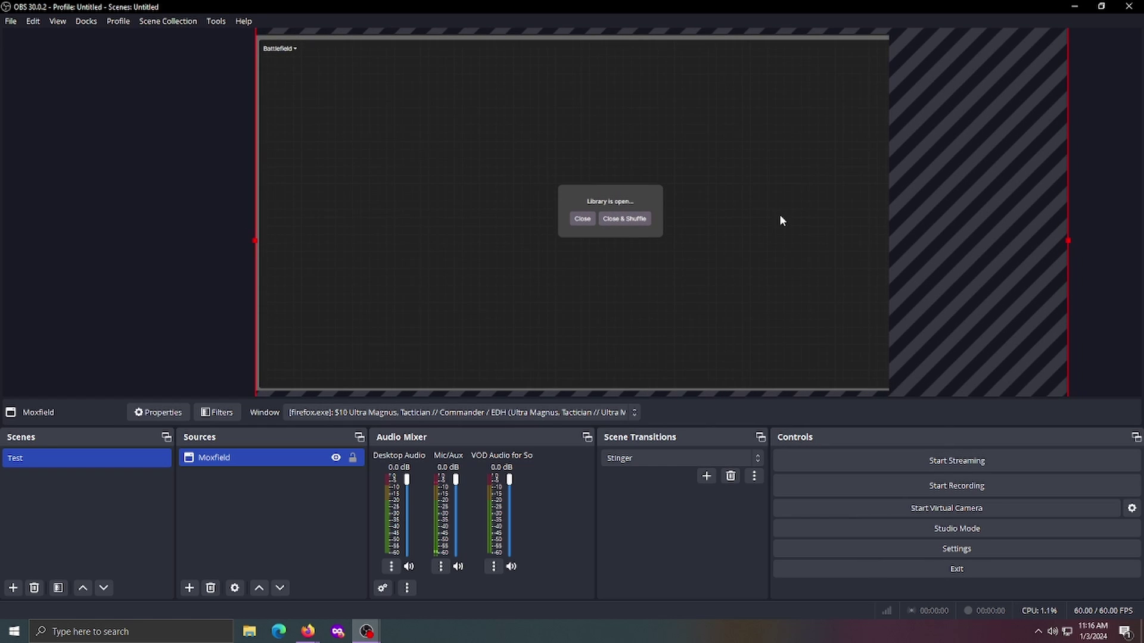
left_click(1118, 233)
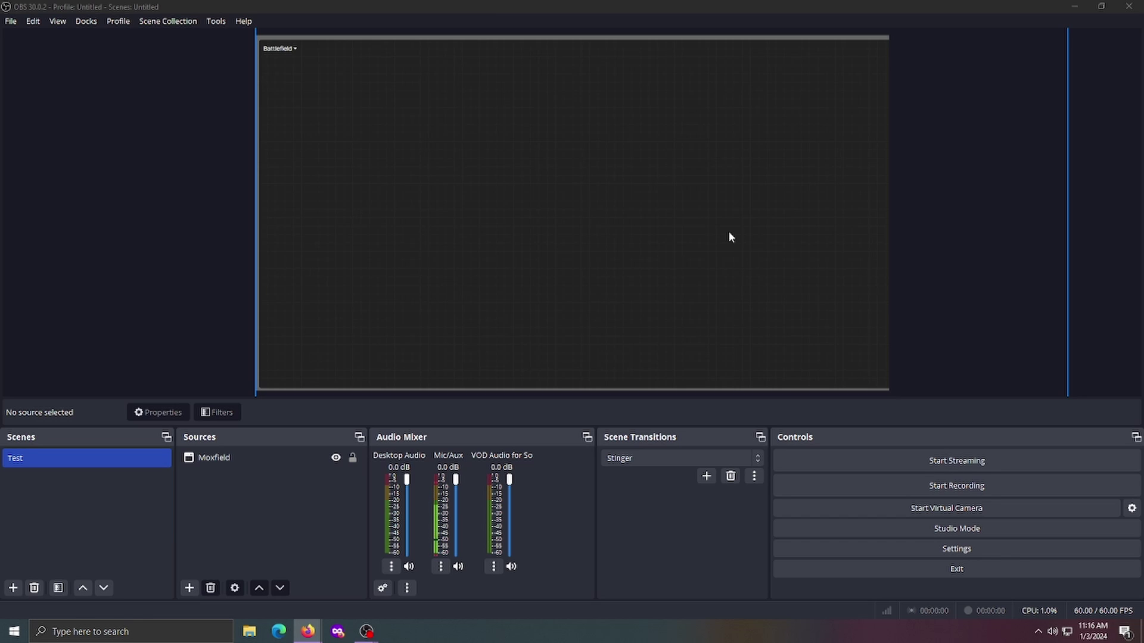
right_click(729, 232)
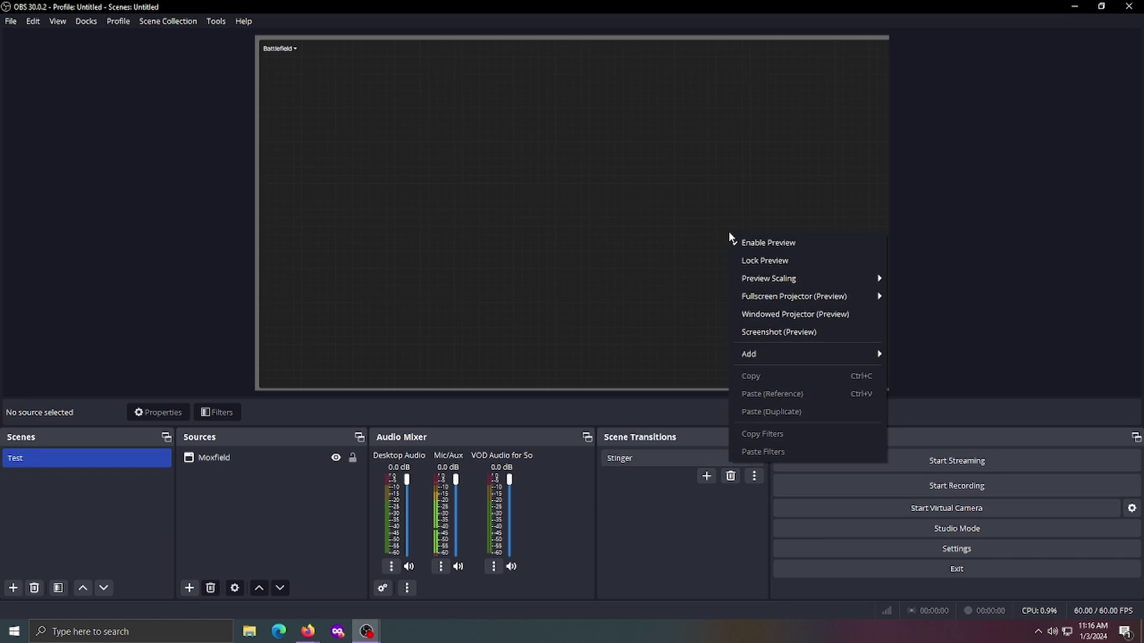